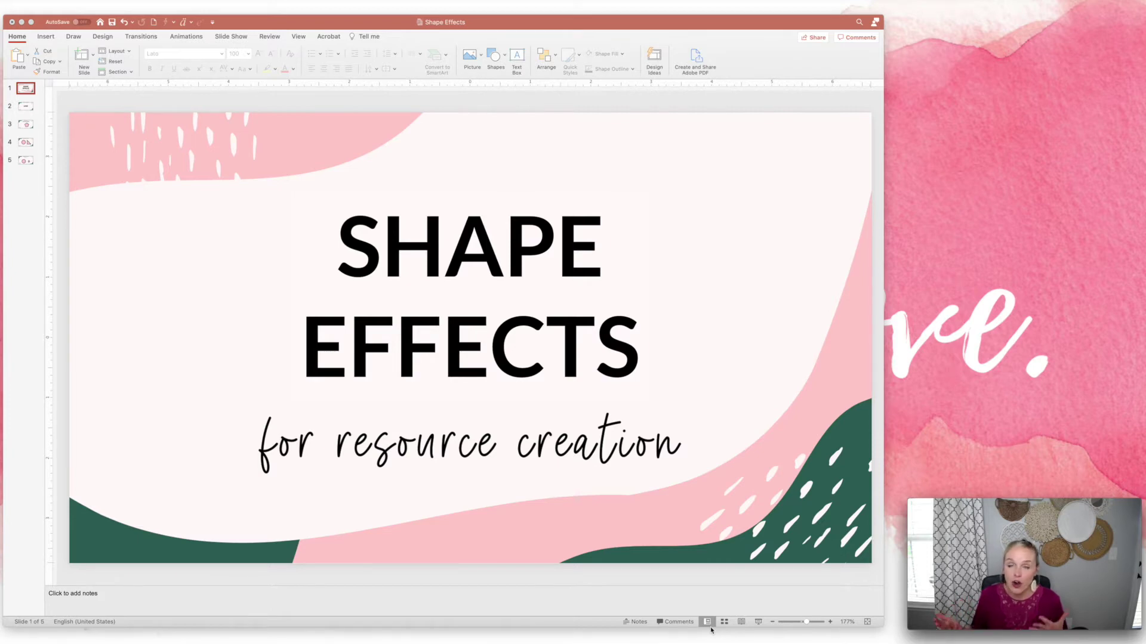
Open slide 2, TEXT TO SHAPE, which shows the word LOVE
{"action": "left_click", "coordinate": [668, 596]}
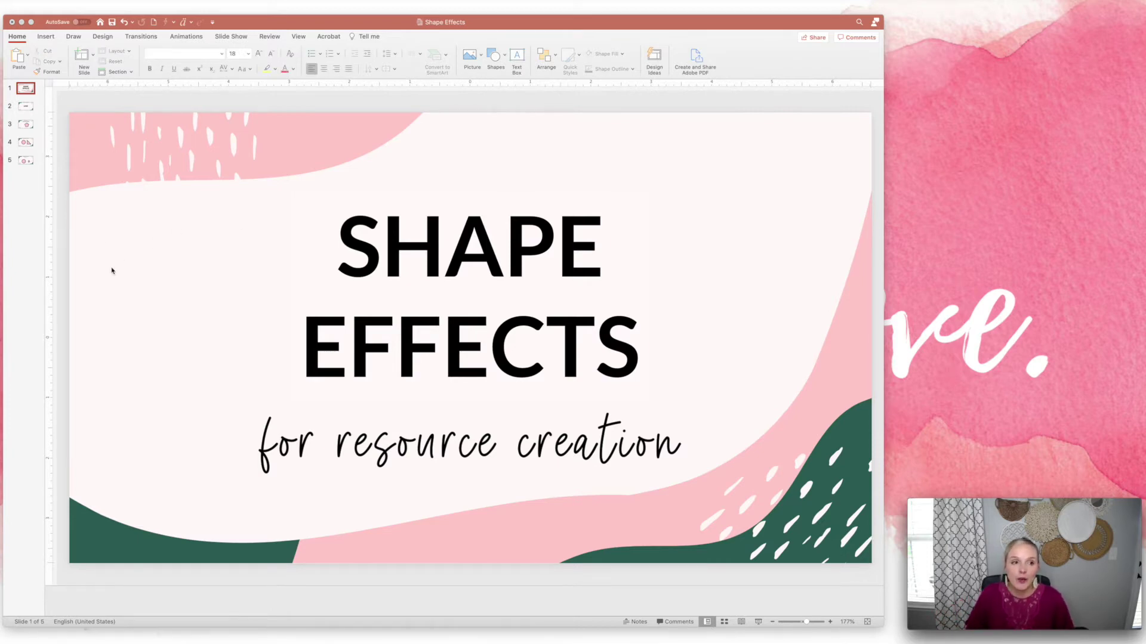
{"action": "left_click", "coordinate": [26, 108]}
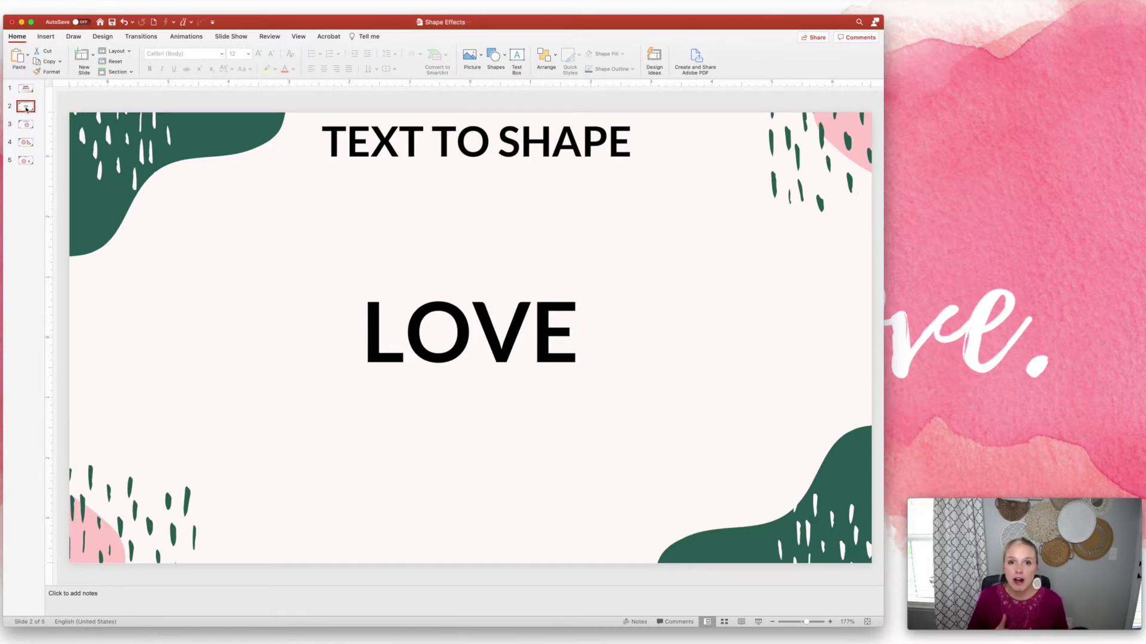
Change the LOVE text box into the heart from Basic Shapes
{"action": "left_click", "coordinate": [393, 375]}
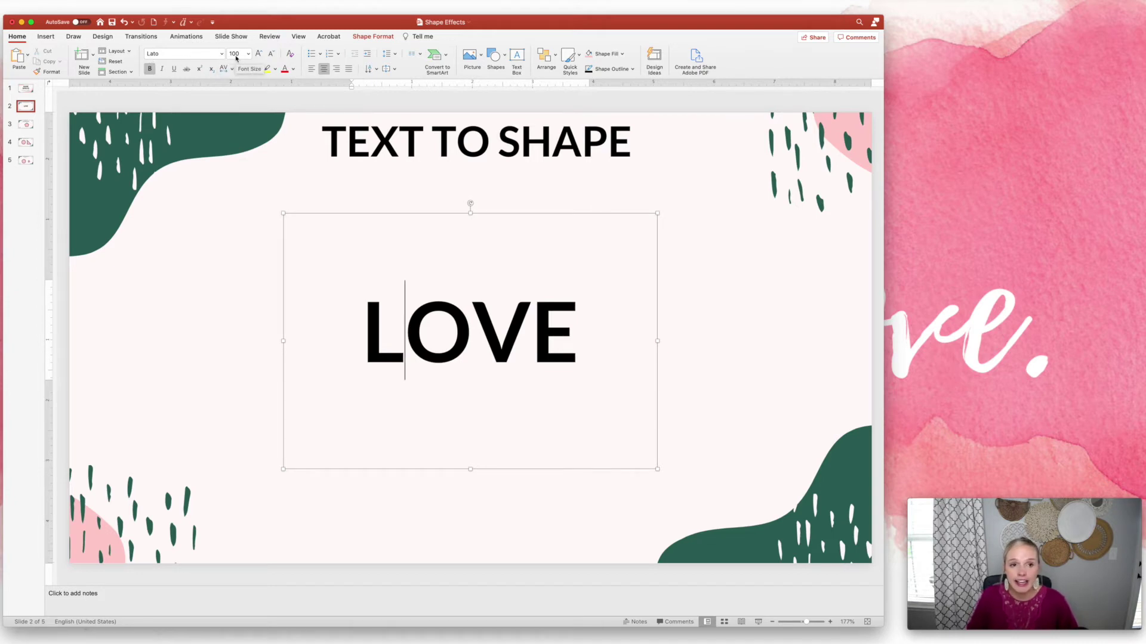
{"action": "left_click", "coordinate": [448, 214]}
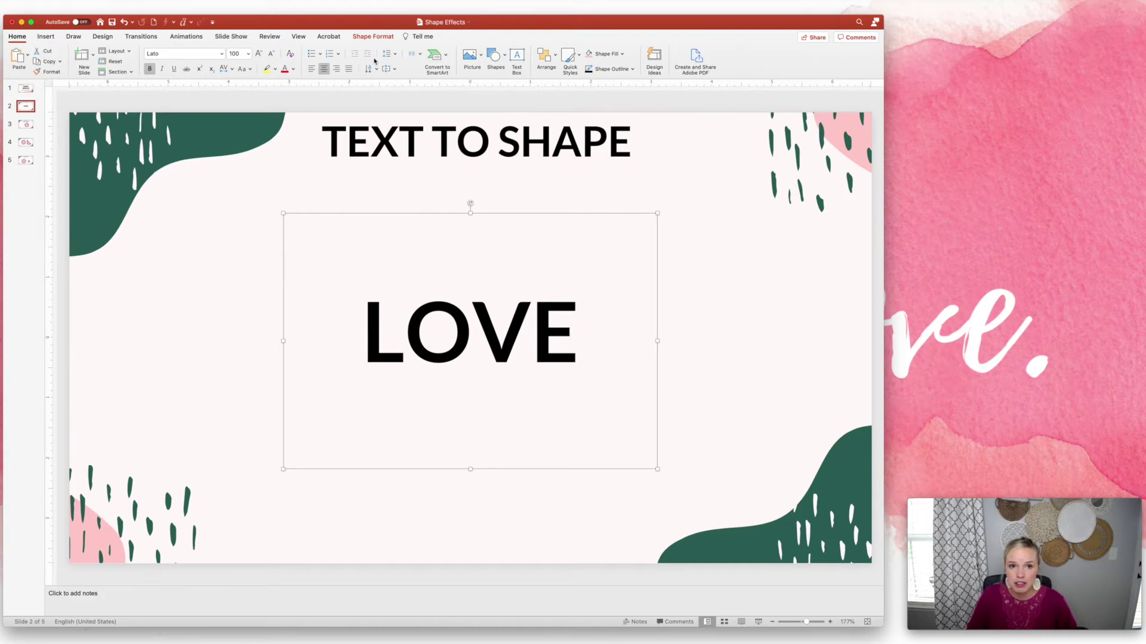
{"action": "left_click", "coordinate": [374, 37]}
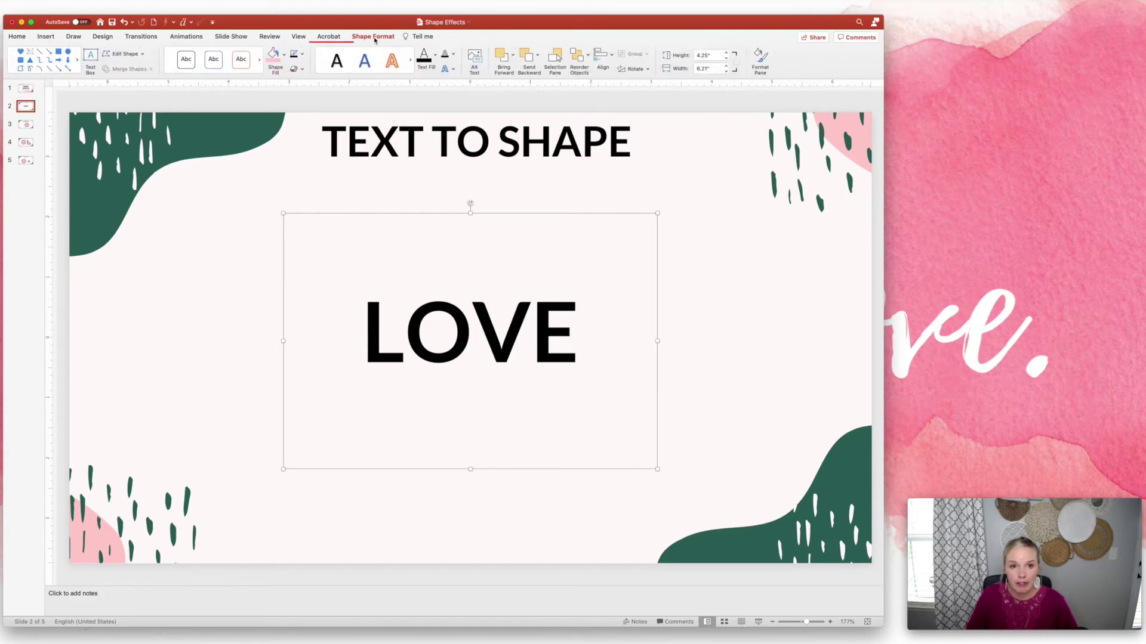
{"action": "left_click", "coordinate": [141, 54]}
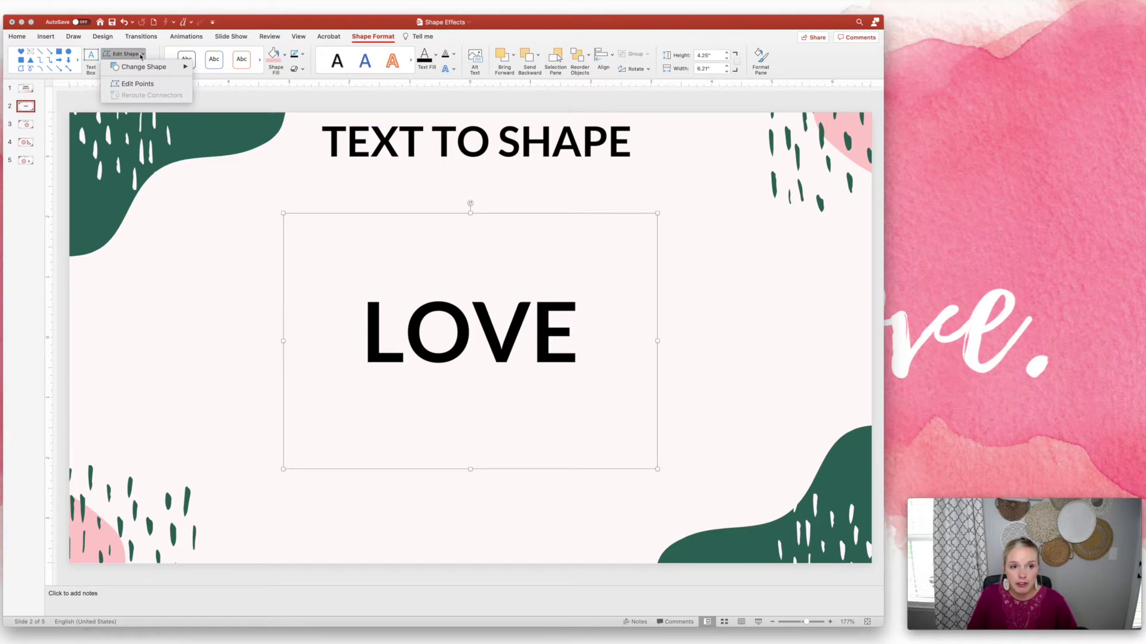
{"action": "mouse_move", "coordinate": [145, 69]}
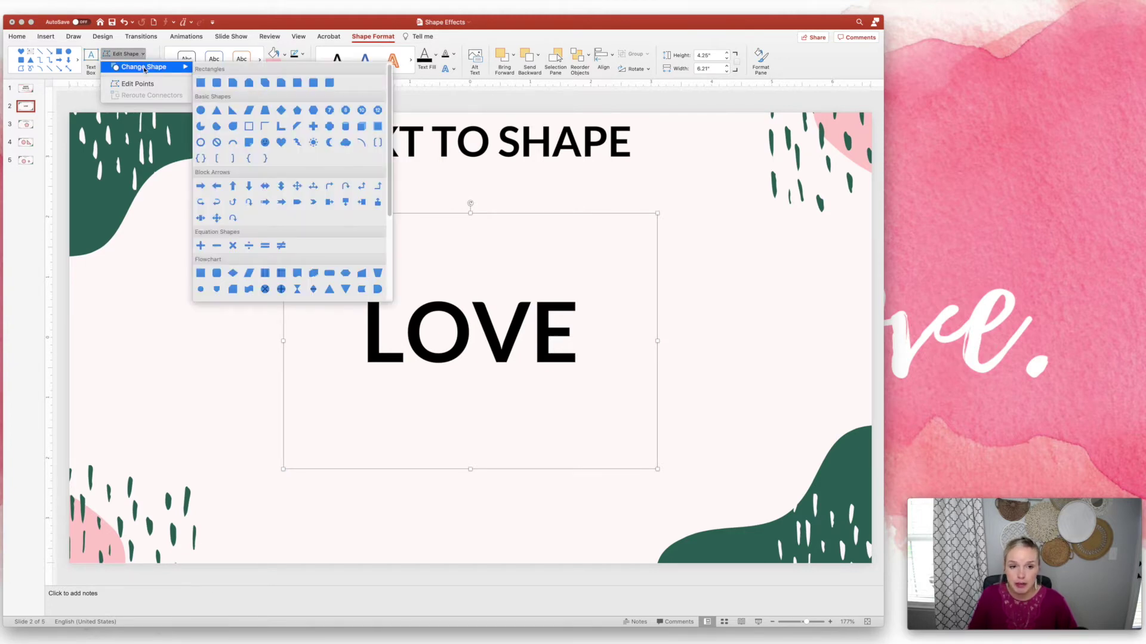
{"action": "left_click", "coordinate": [281, 144]}
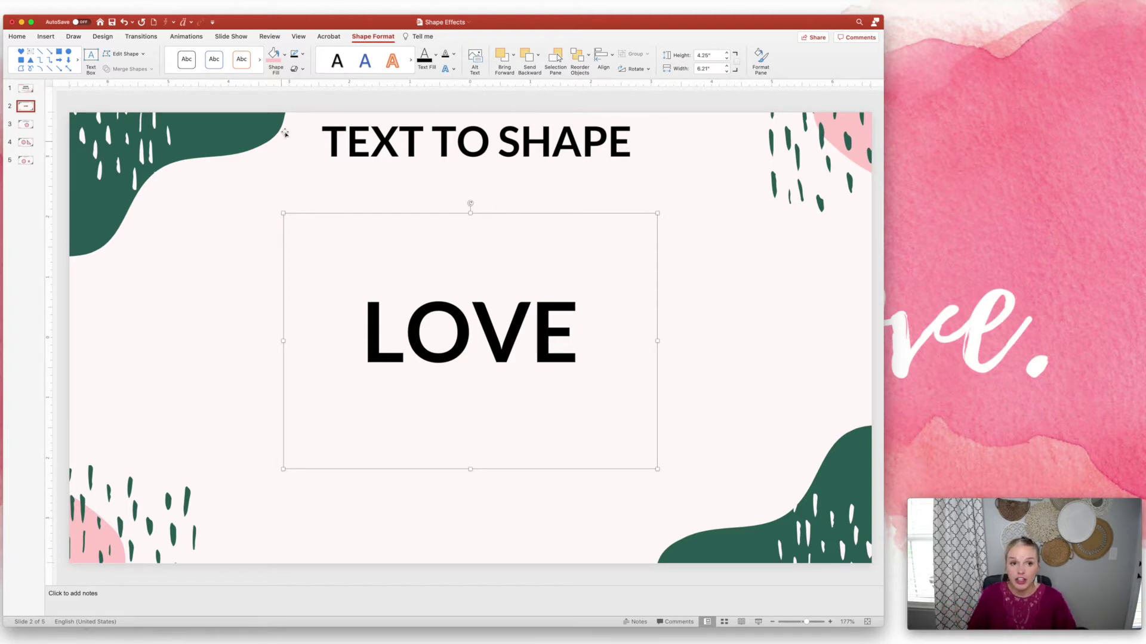
Fill the heart with the recent pink and give it a black 2¼ pt outline, then go to slide 3
{"action": "left_click", "coordinate": [283, 56]}
{"action": "left_click", "coordinate": [272, 190]}
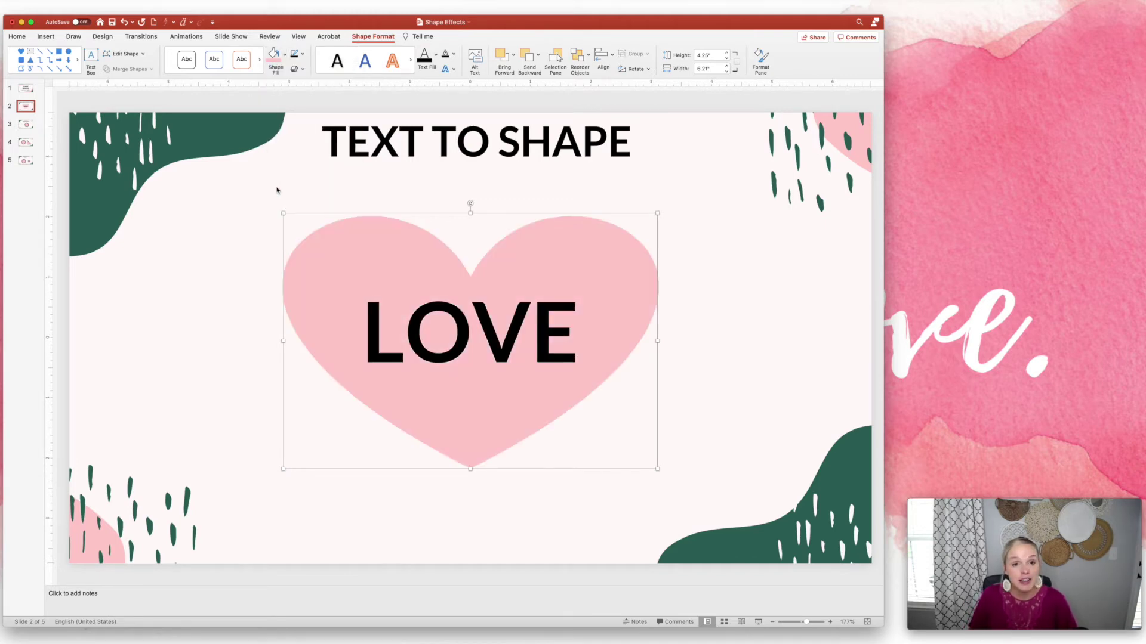
{"action": "left_click", "coordinate": [294, 54]}
{"action": "left_click", "coordinate": [303, 55]}
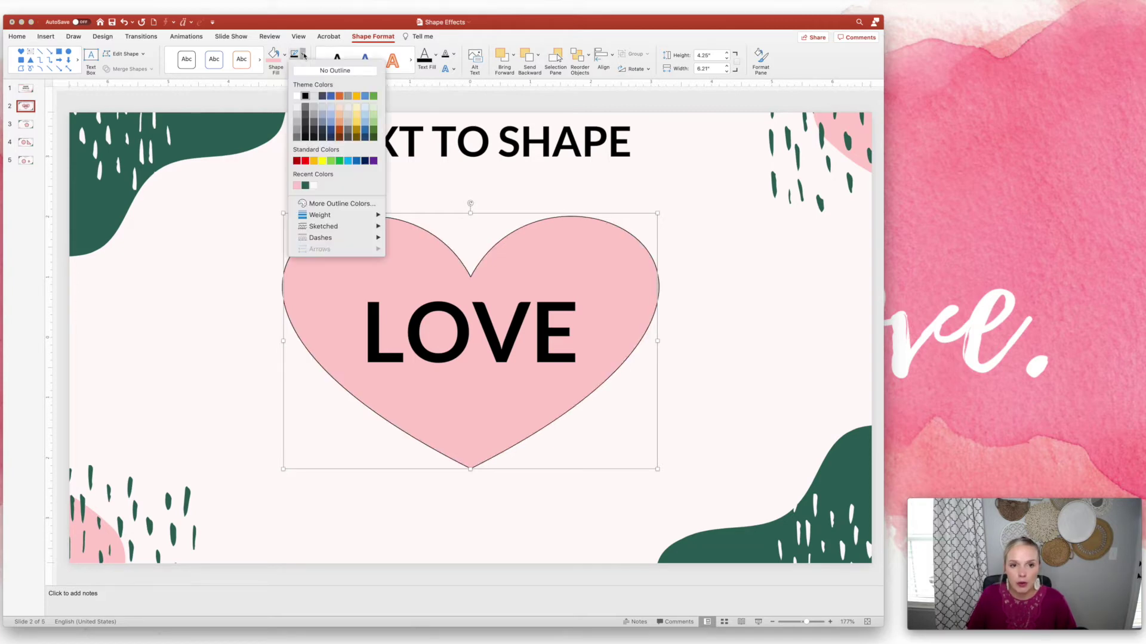
{"action": "mouse_move", "coordinate": [334, 215]}
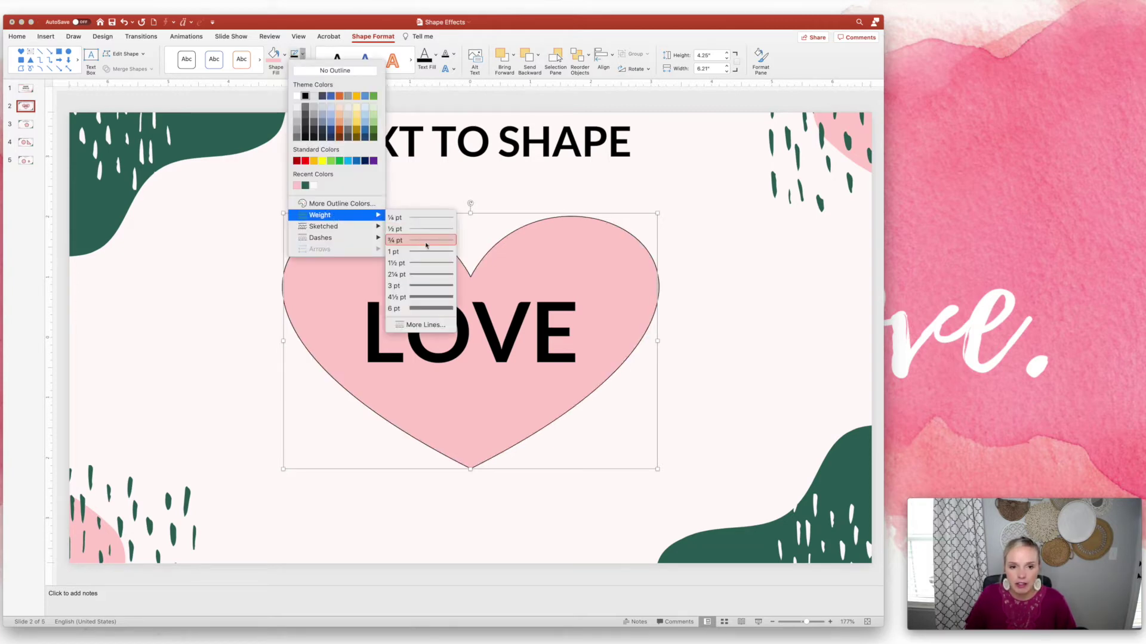
{"action": "left_click", "coordinate": [425, 275]}
{"action": "left_click", "coordinate": [710, 321]}
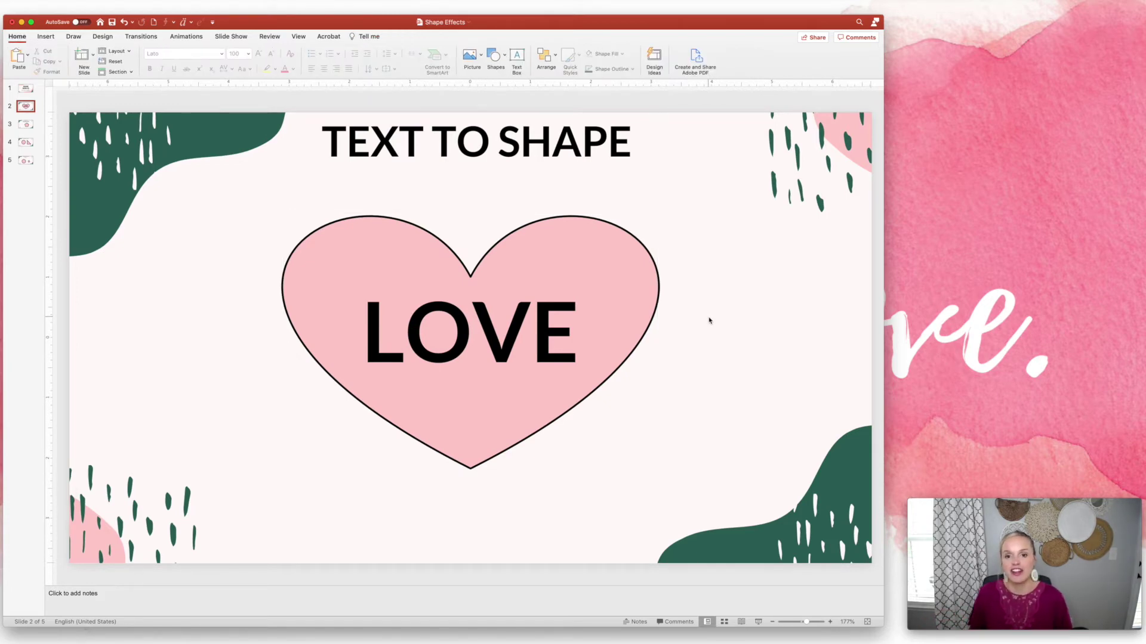
{"action": "left_click", "coordinate": [24, 127]}
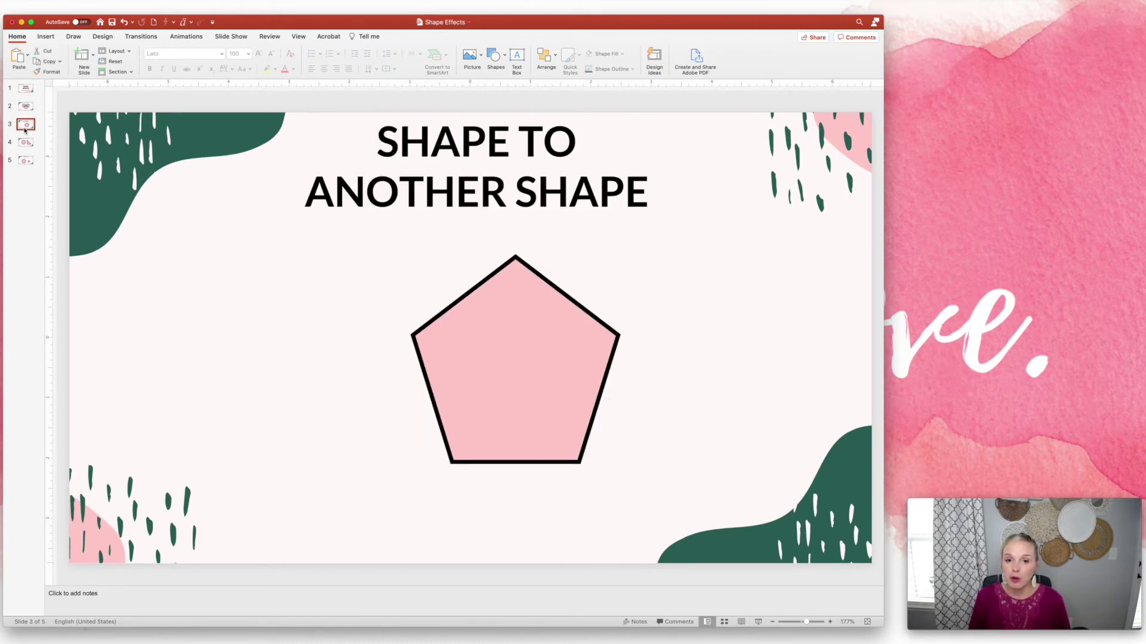
Nudge the pentagon left and change it into a trapezoid
{"action": "left_click", "coordinate": [586, 310]}
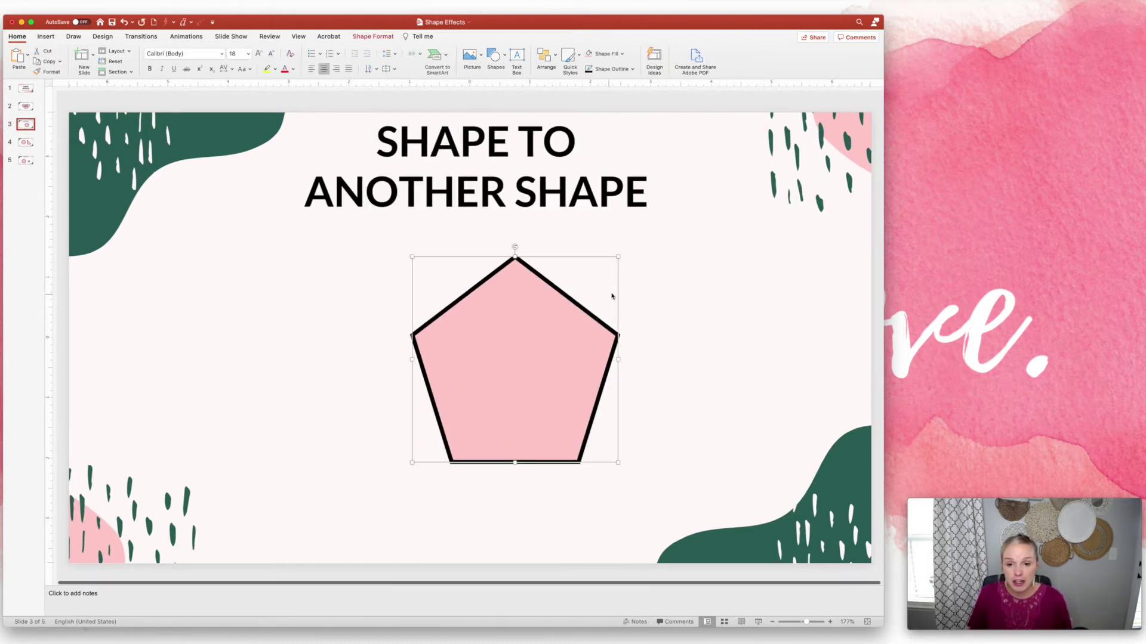
{"action": "left_click_drag", "start_coordinate": [616, 291], "coordinate": [577, 291]}
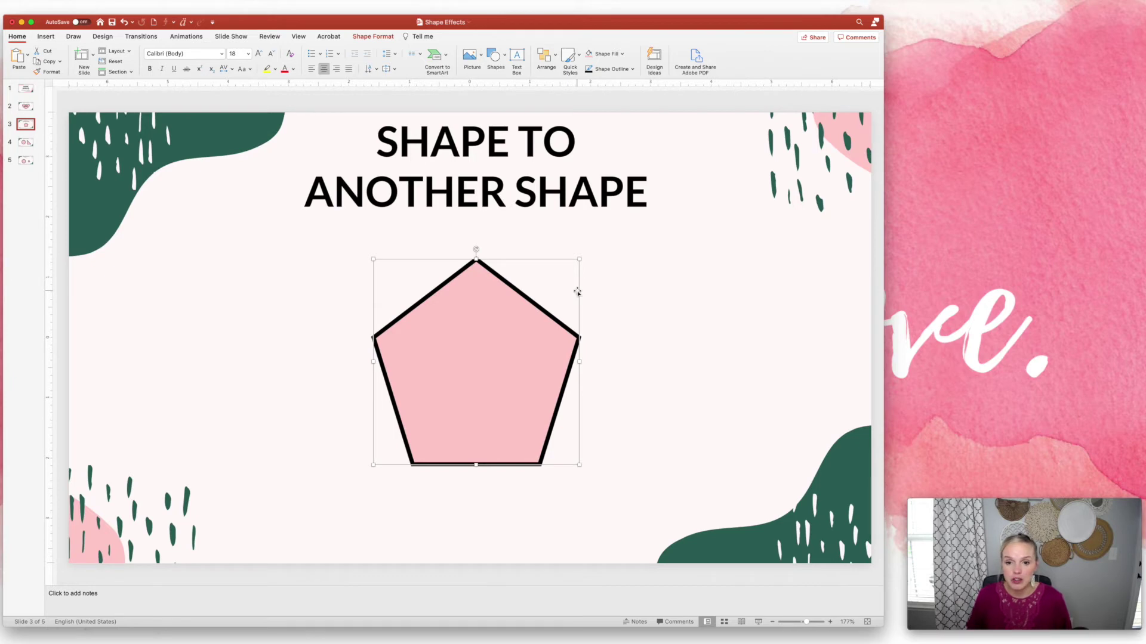
{"action": "left_click", "coordinate": [368, 40]}
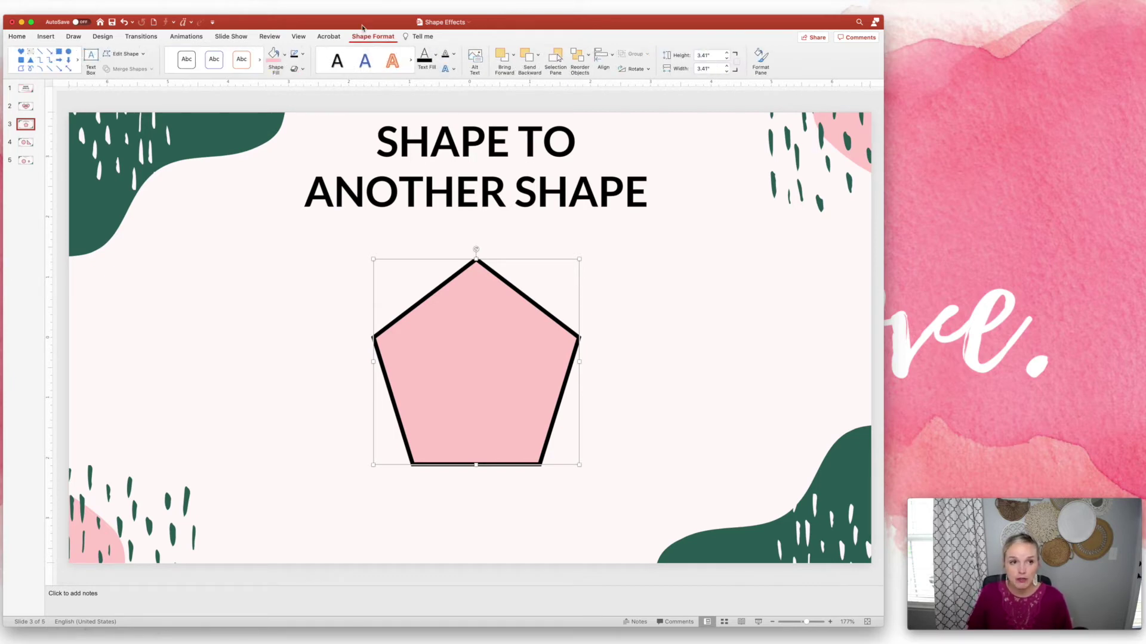
{"action": "left_click", "coordinate": [143, 55]}
{"action": "mouse_move", "coordinate": [151, 67]}
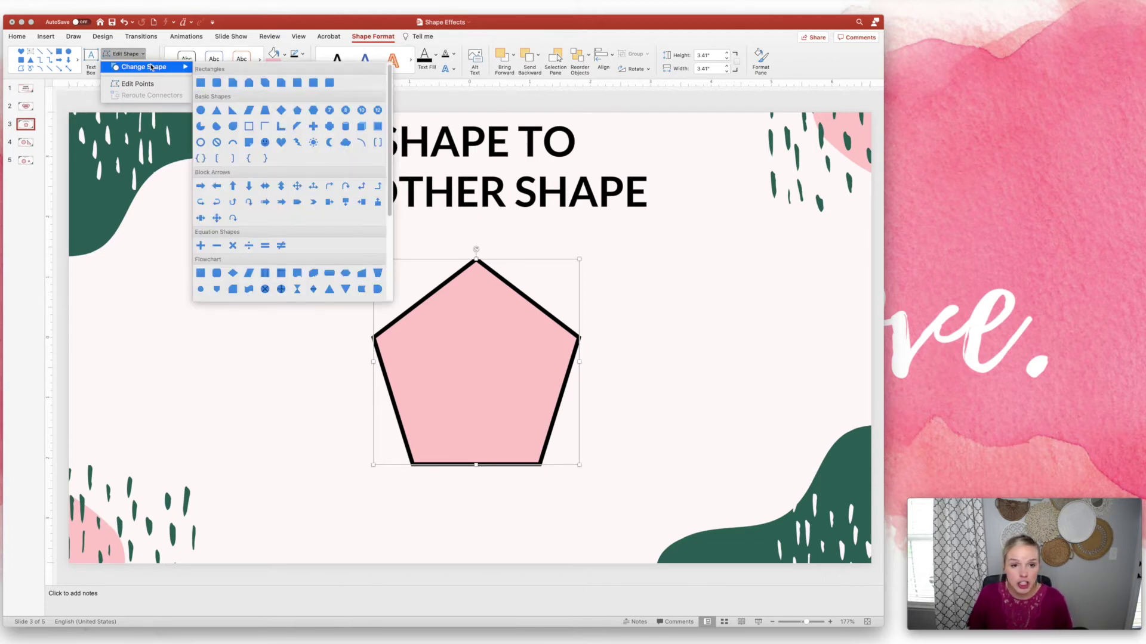
{"action": "left_click", "coordinate": [265, 111]}
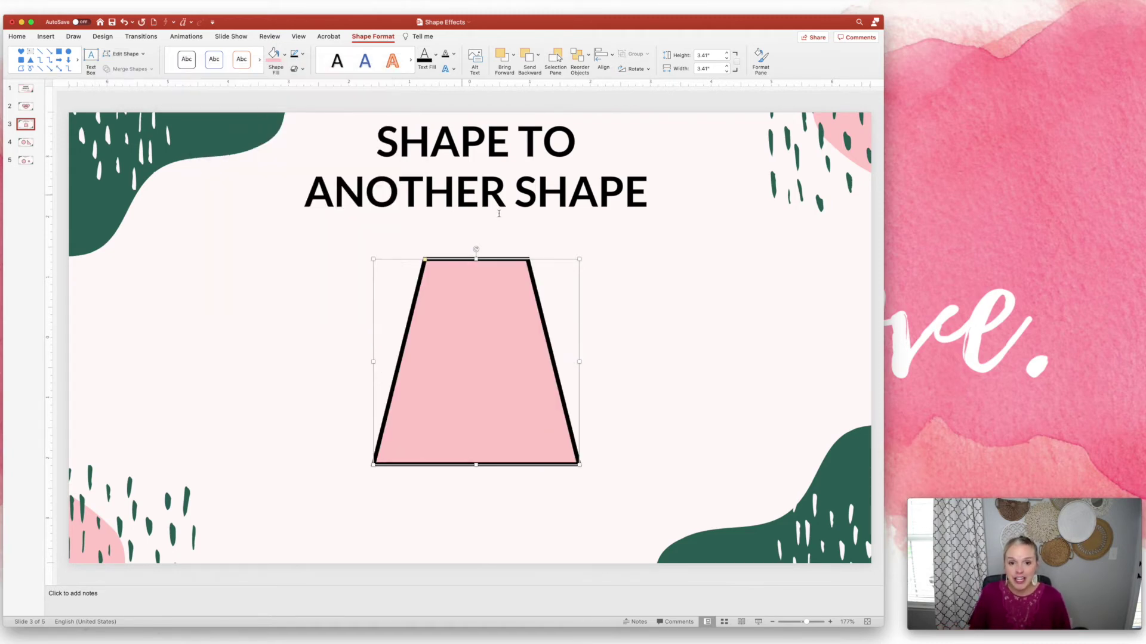
Widen the trapezoid to 4.66" and recentre it, then go to slide 4
{"action": "left_click_drag", "start_coordinate": [580, 363], "coordinate": [654, 362]}
{"action": "left_click_drag", "start_coordinate": [637, 261], "coordinate": [592, 260]}
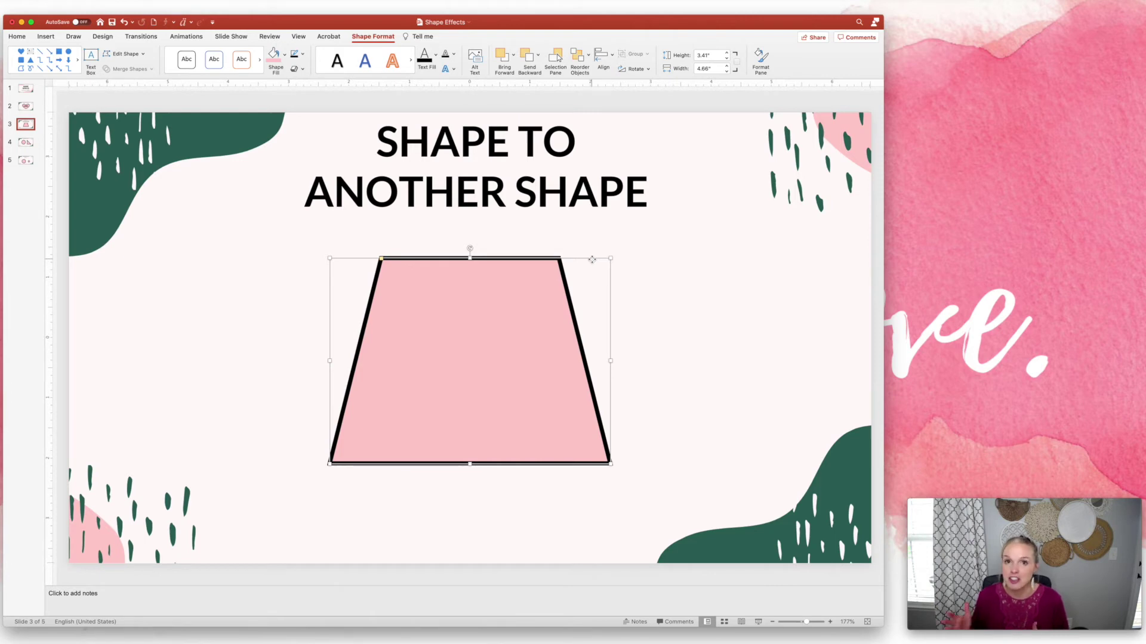
{"action": "left_click", "coordinate": [28, 145]}
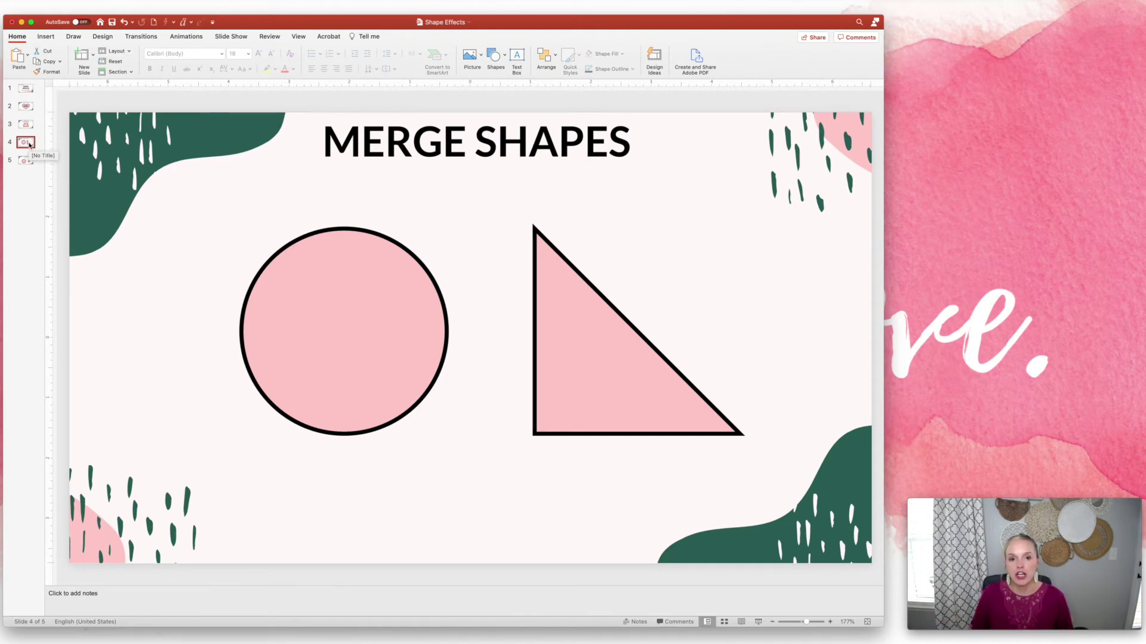
Overlap the right triangle onto the circle and unite both with Merge Shapes > Union
{"action": "left_click", "coordinate": [533, 279]}
{"action": "left_click_drag", "start_coordinate": [609, 230], "coordinate": [447, 234]}
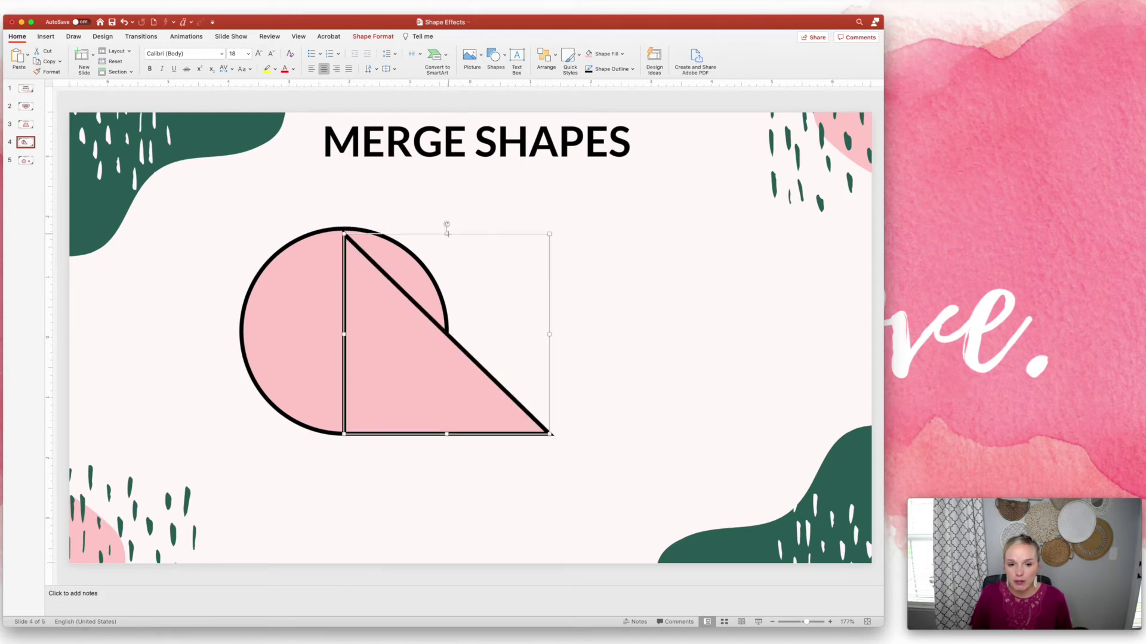
{"action": "left_click", "coordinate": [699, 325]}
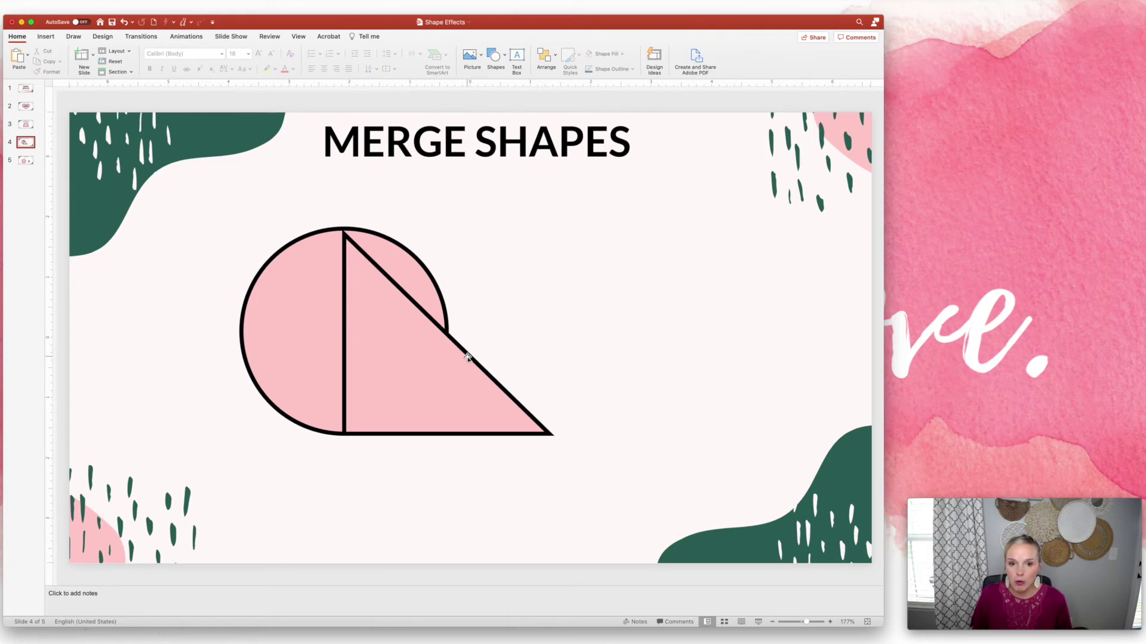
{"action": "left_click_drag", "start_coordinate": [193, 232], "coordinate": [593, 447]}
{"action": "left_click", "coordinate": [318, 236], "text": "shift"}
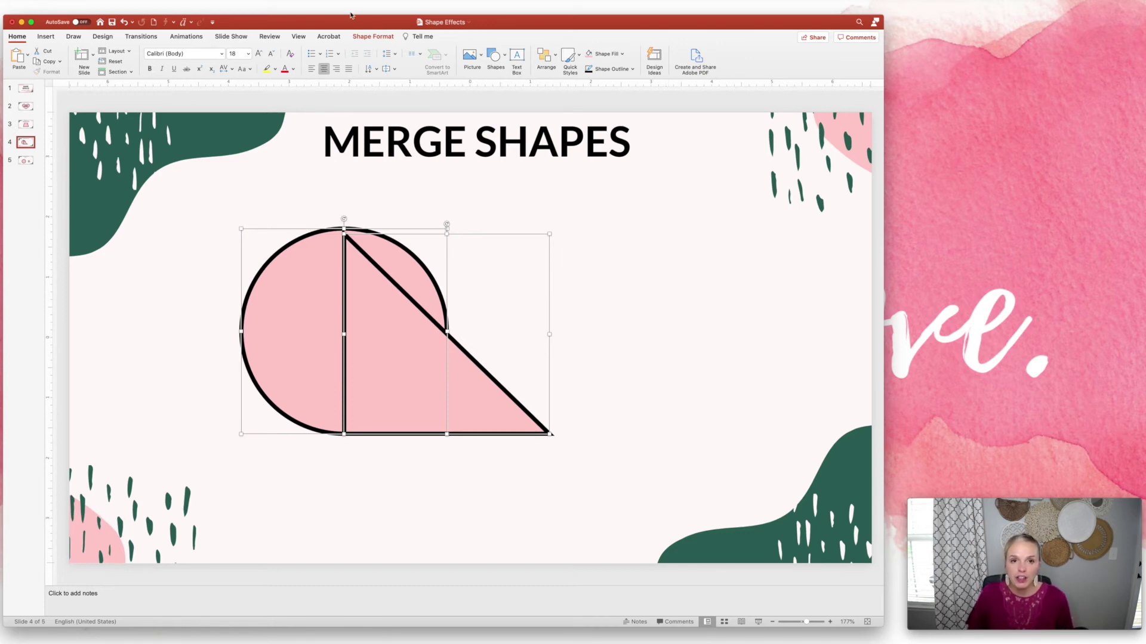
{"action": "left_click", "coordinate": [374, 37]}
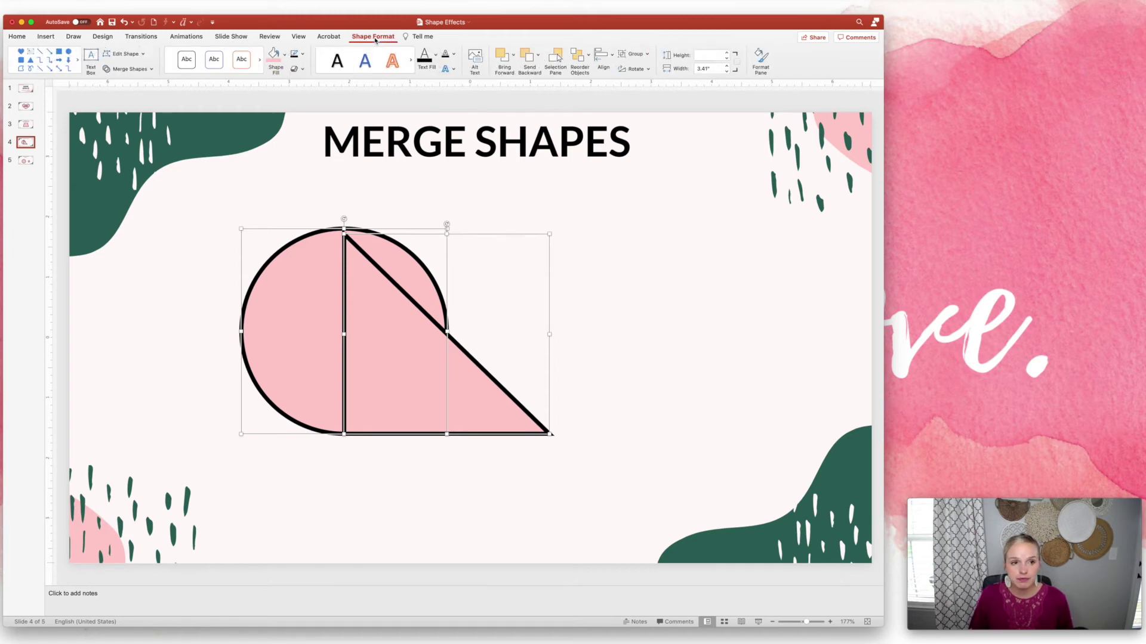
{"action": "left_click", "coordinate": [149, 73]}
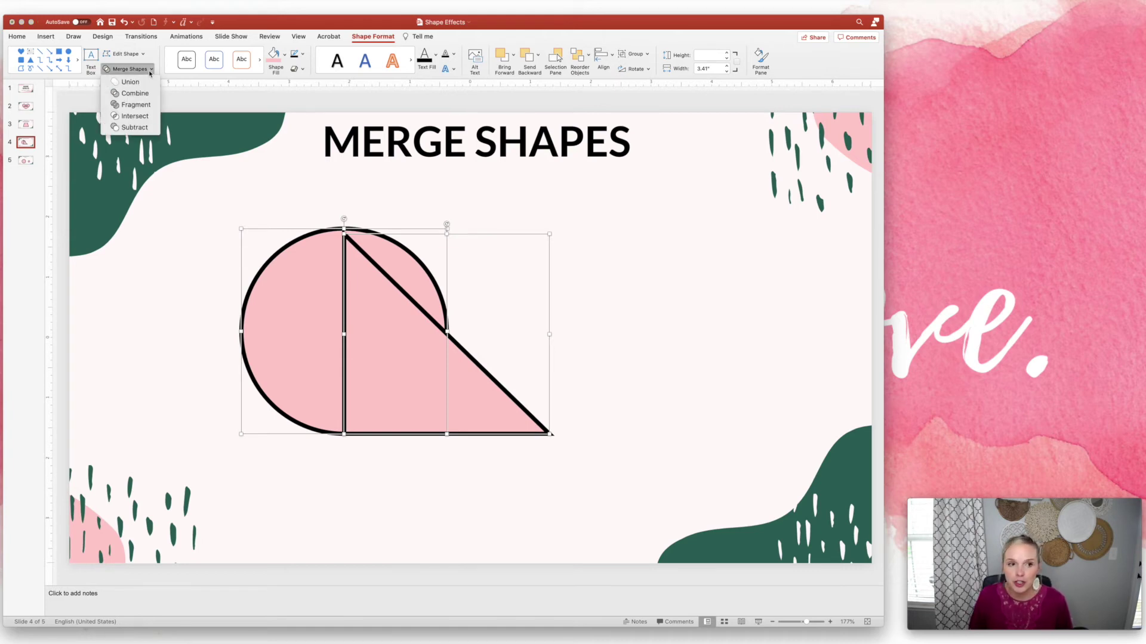
{"action": "left_click", "coordinate": [142, 83]}
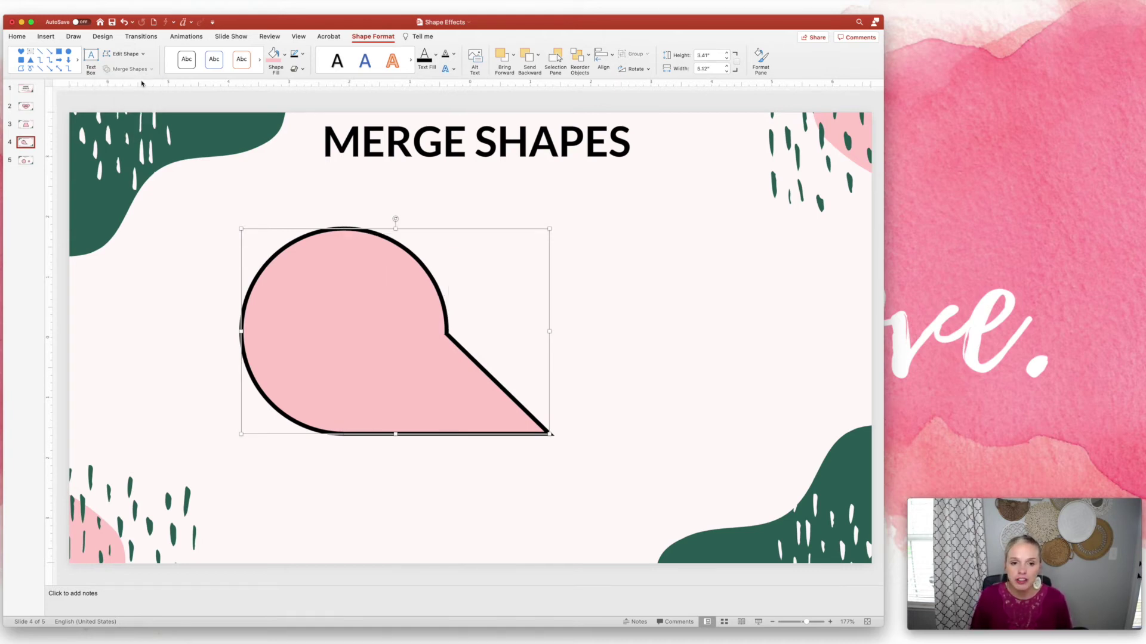
Reposition the merged shape and resize it to 5.59" by 3.85", then go to slide 5
{"action": "left_click_drag", "start_coordinate": [550, 274], "coordinate": [619, 288]}
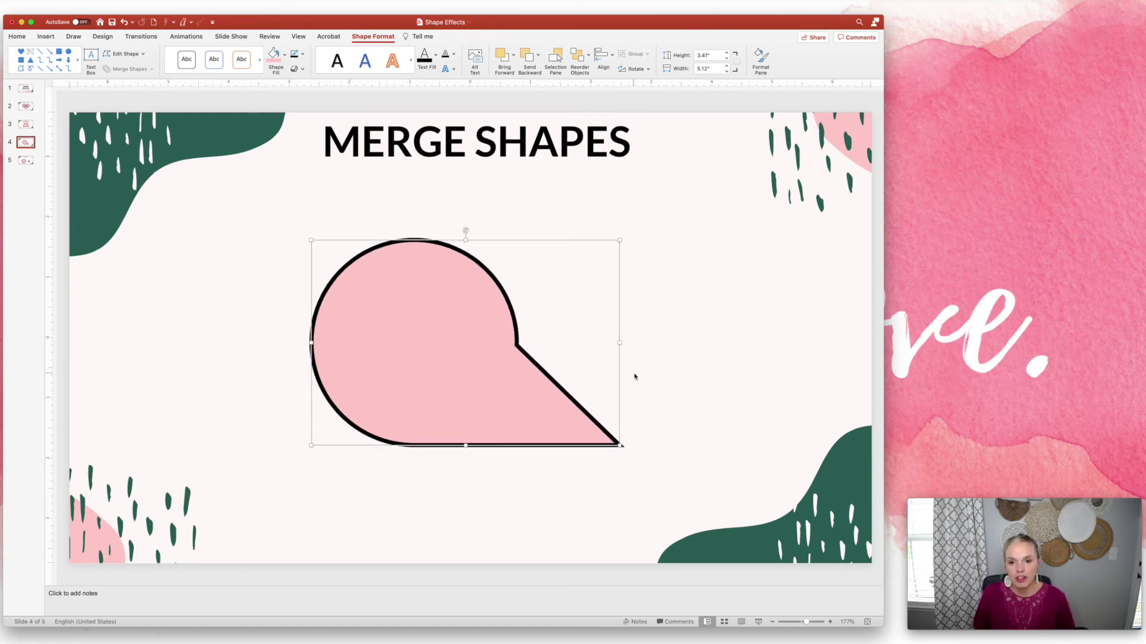
{"action": "left_click_drag", "start_coordinate": [619, 344], "coordinate": [590, 346]}
{"action": "left_click_drag", "start_coordinate": [423, 449], "coordinate": [423, 474]}
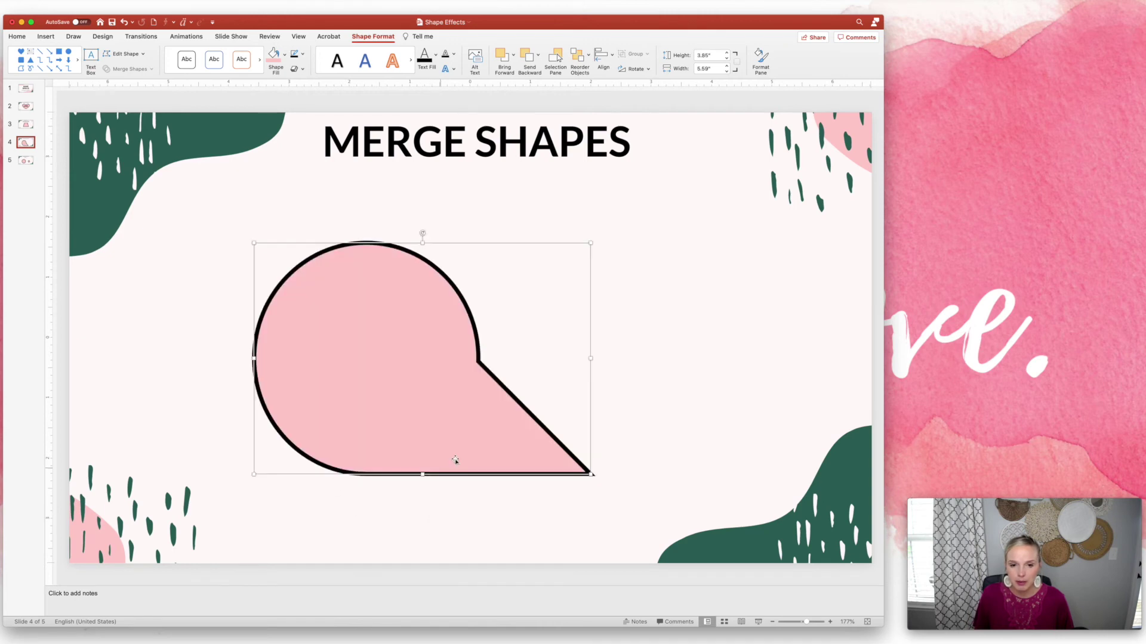
{"action": "left_click_drag", "start_coordinate": [588, 277], "coordinate": [625, 253]}
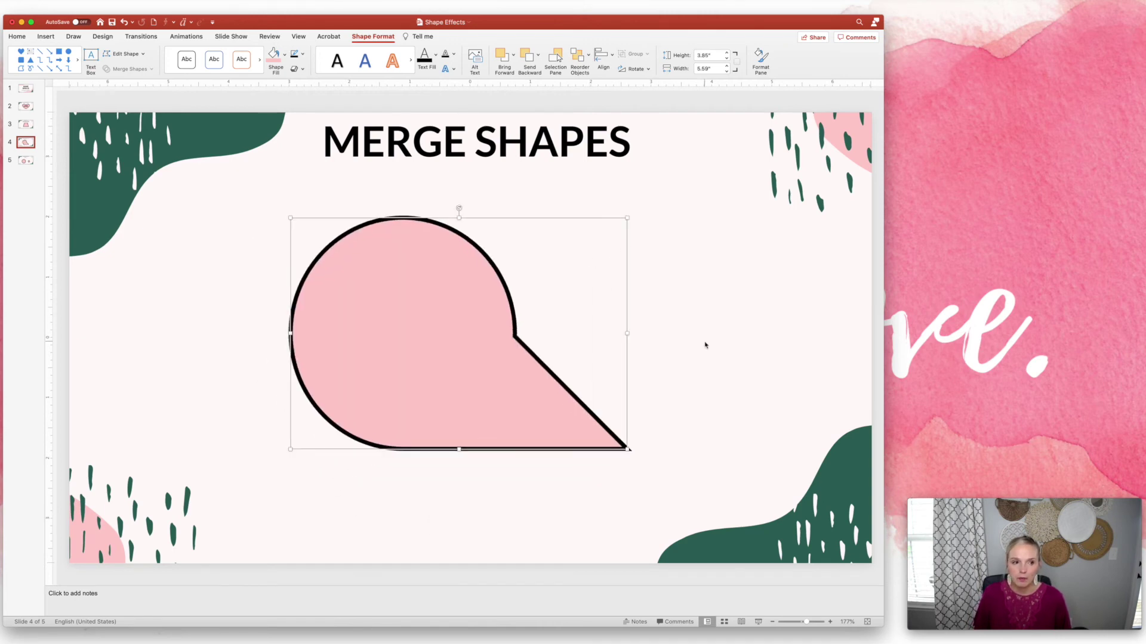
{"action": "left_click", "coordinate": [30, 162]}
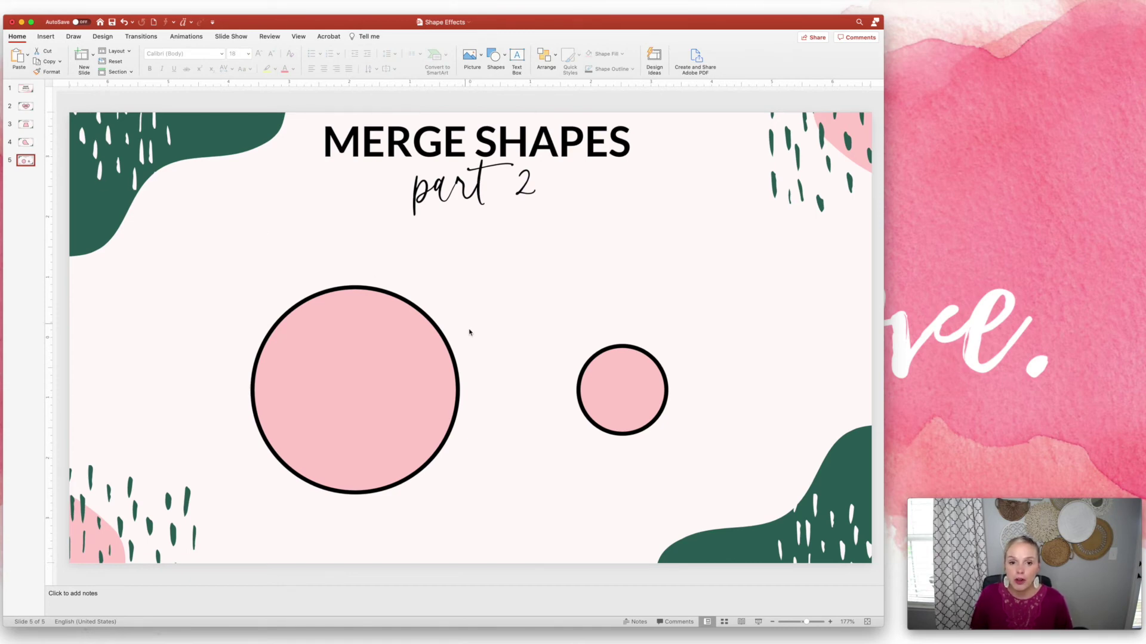
Move the large pink circle up and right and centre the small circle inside it
{"action": "left_click", "coordinate": [446, 330]}
{"action": "left_click_drag", "start_coordinate": [464, 321], "coordinate": [505, 285]}
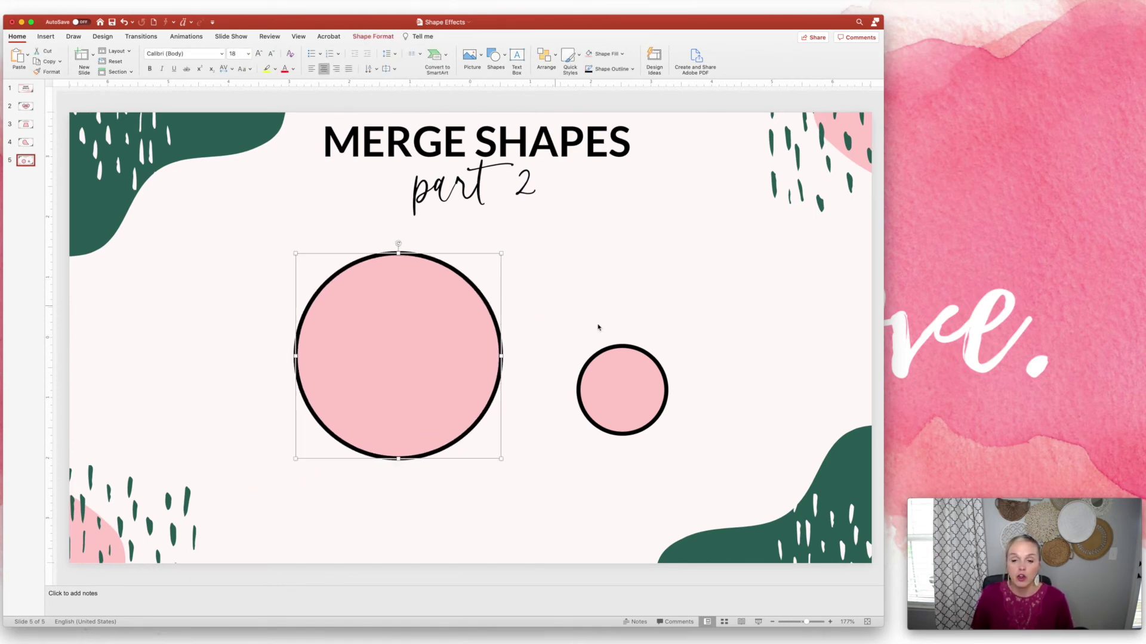
{"action": "left_click", "coordinate": [647, 358]}
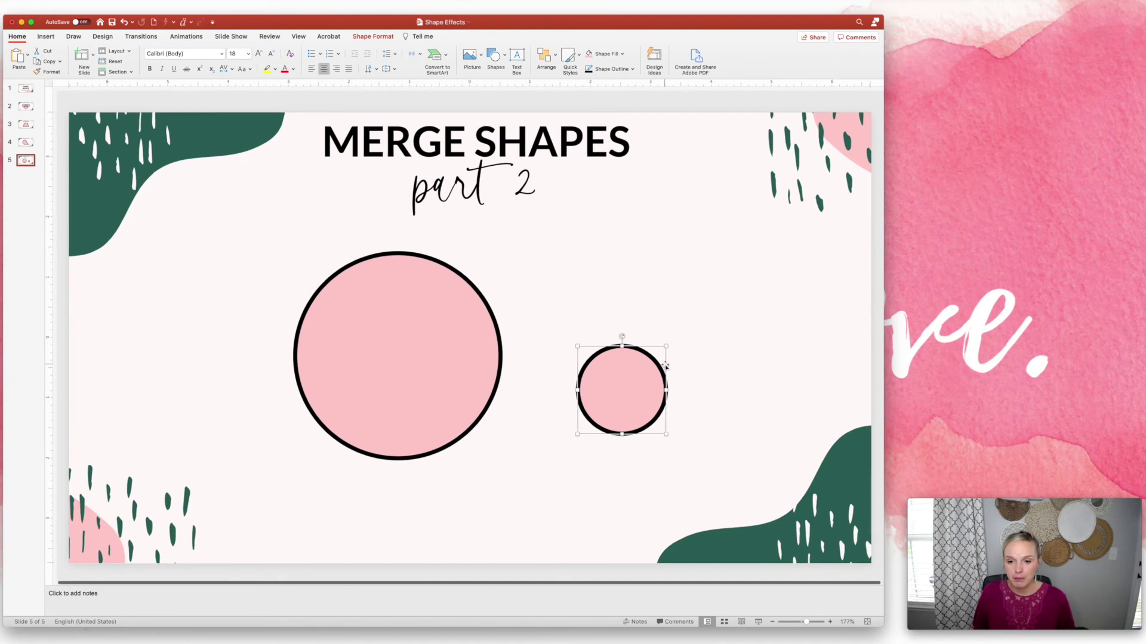
{"action": "left_click_drag", "start_coordinate": [664, 365], "coordinate": [440, 330]}
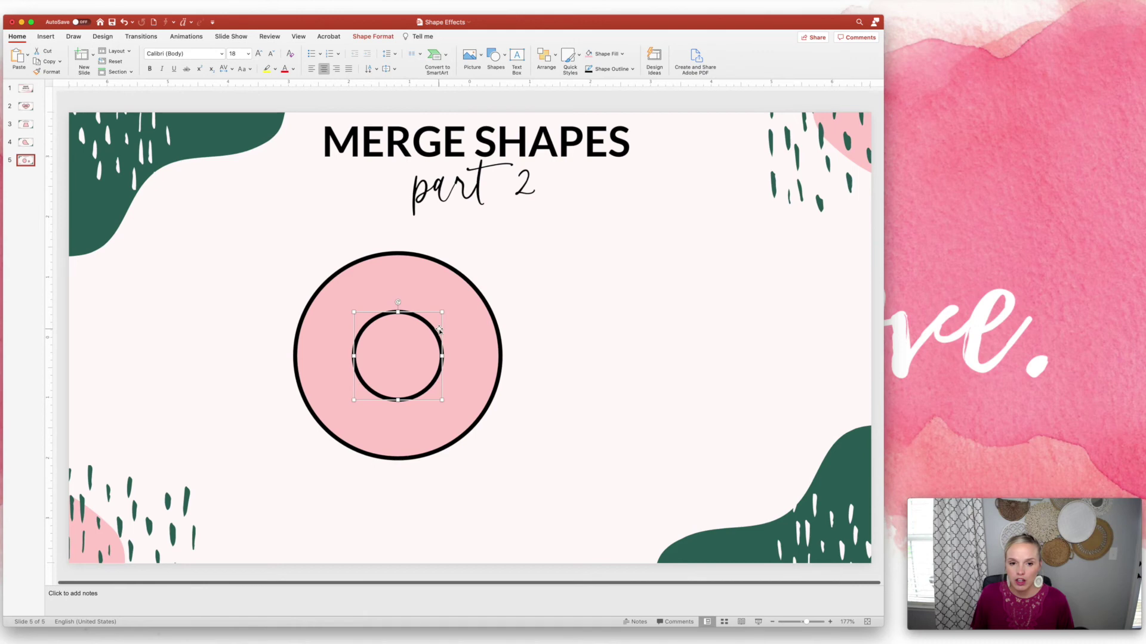
{"action": "left_click", "coordinate": [702, 362]}
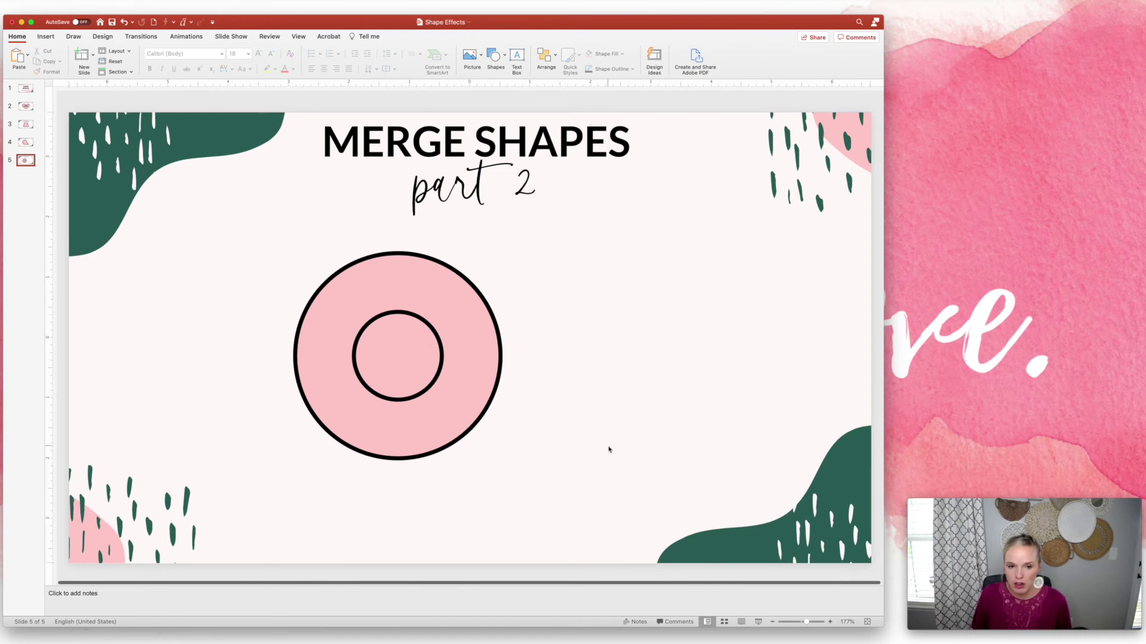
Combine both circles into a hollow donut with Merge Shapes > Combine and move it toward the centre
{"action": "left_click_drag", "start_coordinate": [210, 244], "coordinate": [582, 488]}
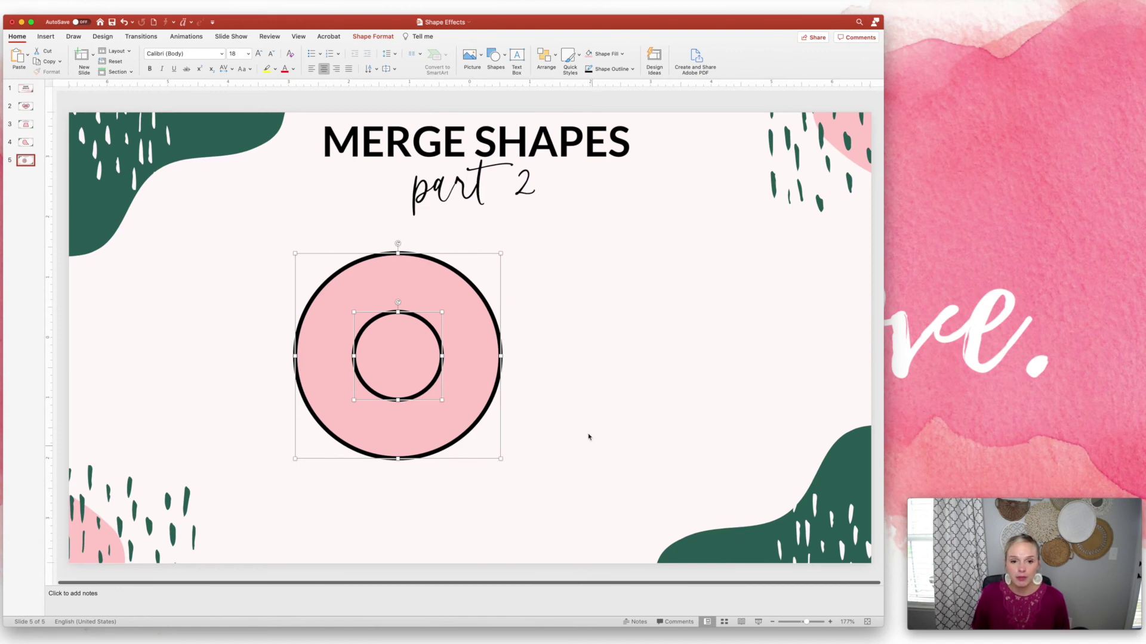
{"action": "left_click", "coordinate": [365, 35]}
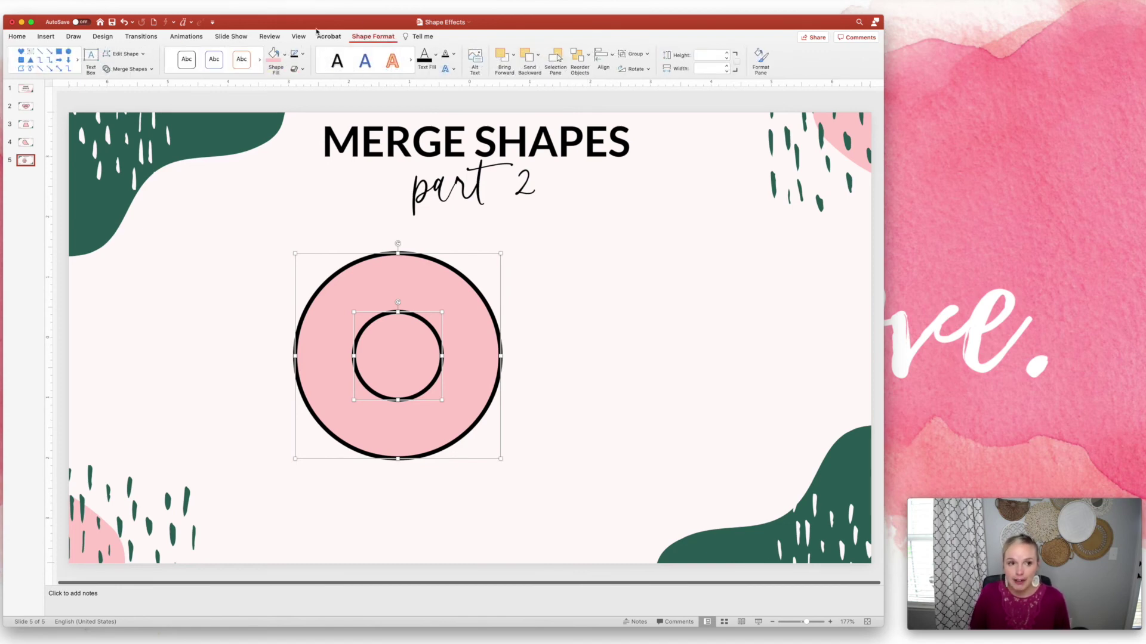
{"action": "left_click", "coordinate": [149, 71]}
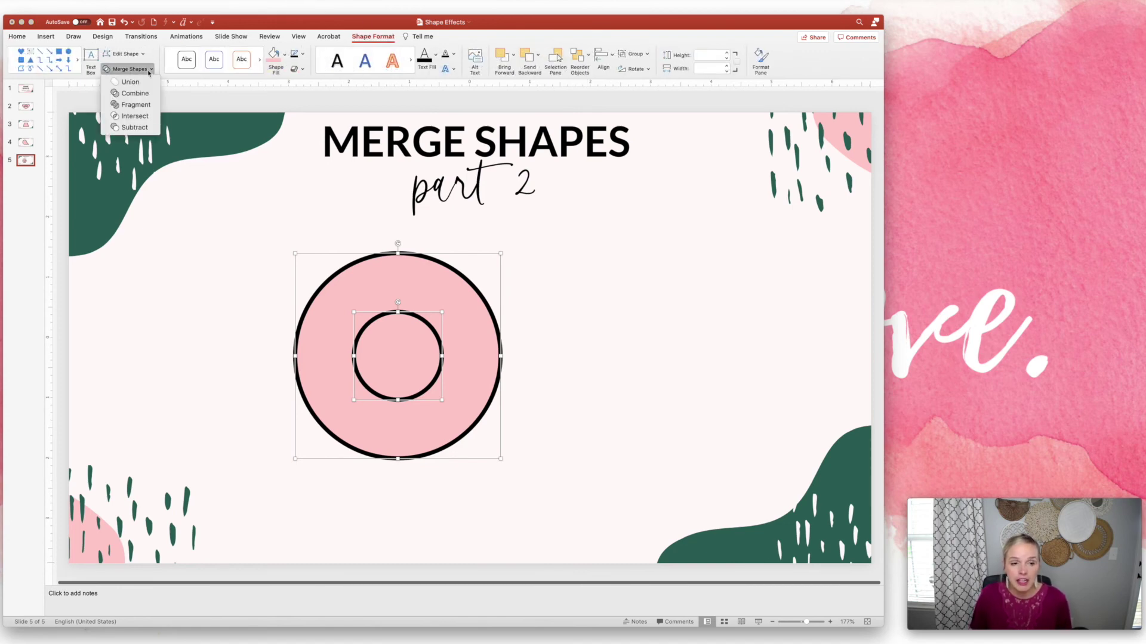
{"action": "left_click", "coordinate": [133, 93]}
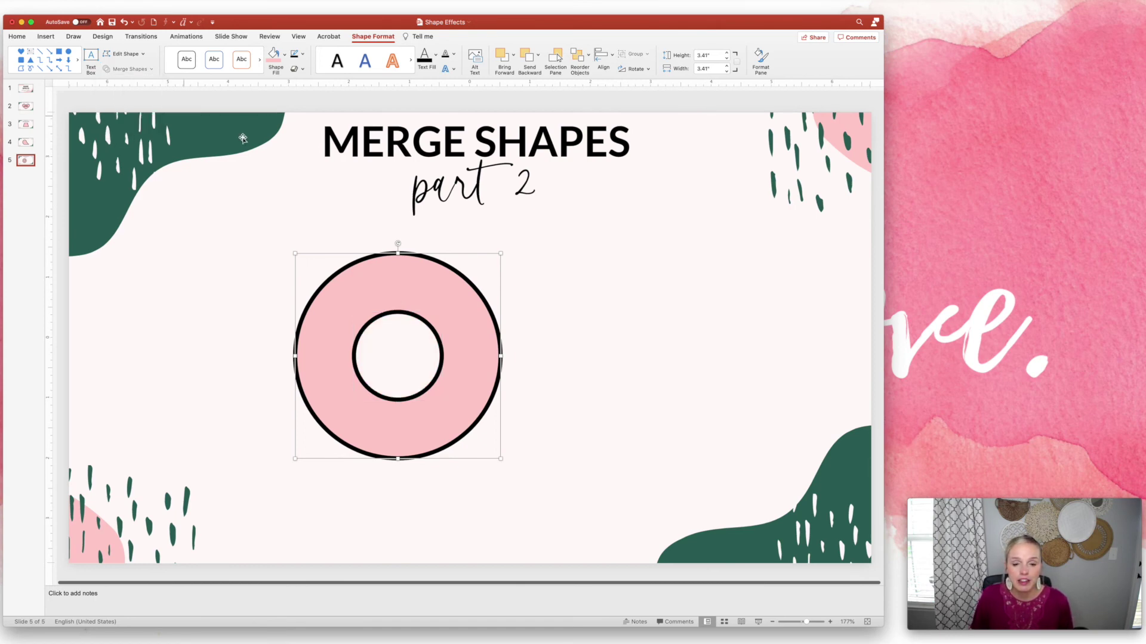
{"action": "left_click_drag", "start_coordinate": [488, 274], "coordinate": [588, 286]}
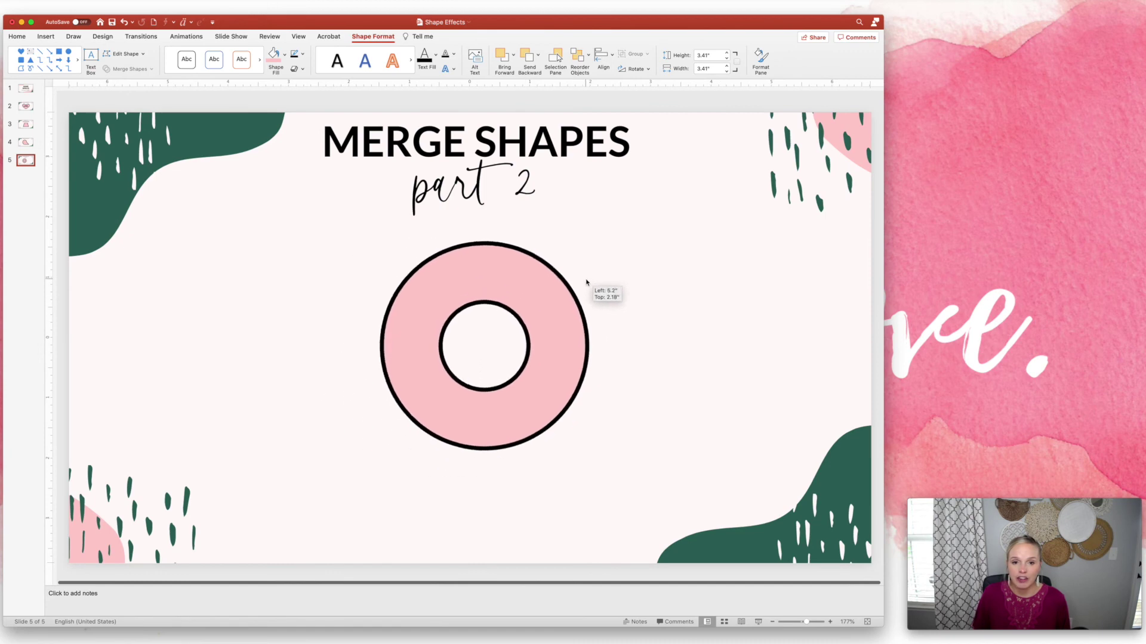
{"action": "left_click", "coordinate": [676, 319]}
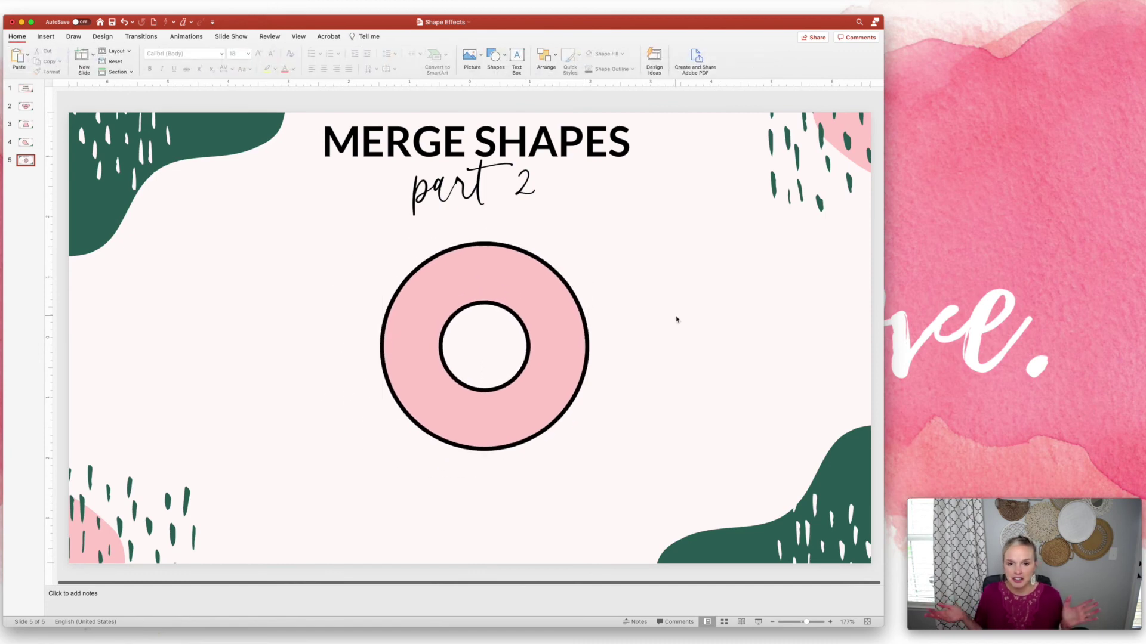